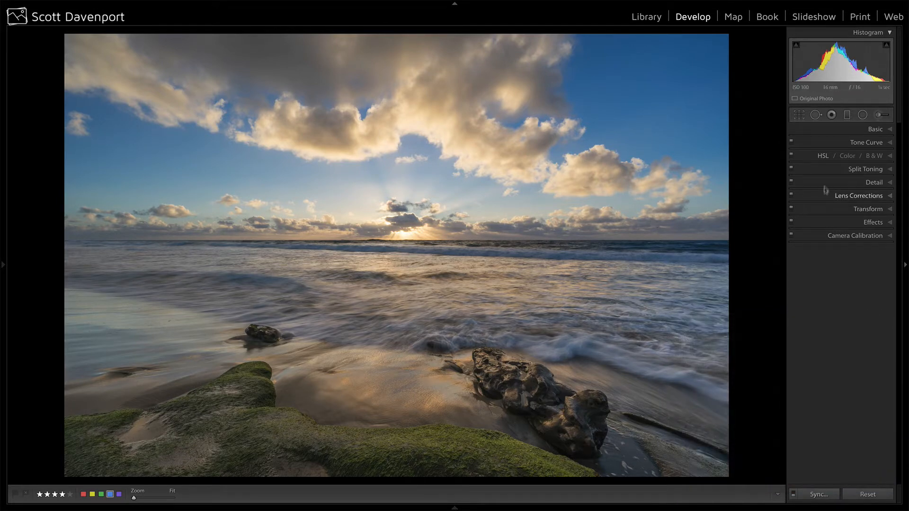
# Adjust the seascape's HSL: Blue saturation +11, Blue luminance -10, plus a slight increase in Yellow hue and Green saturation.
pyautogui.click(823, 155)
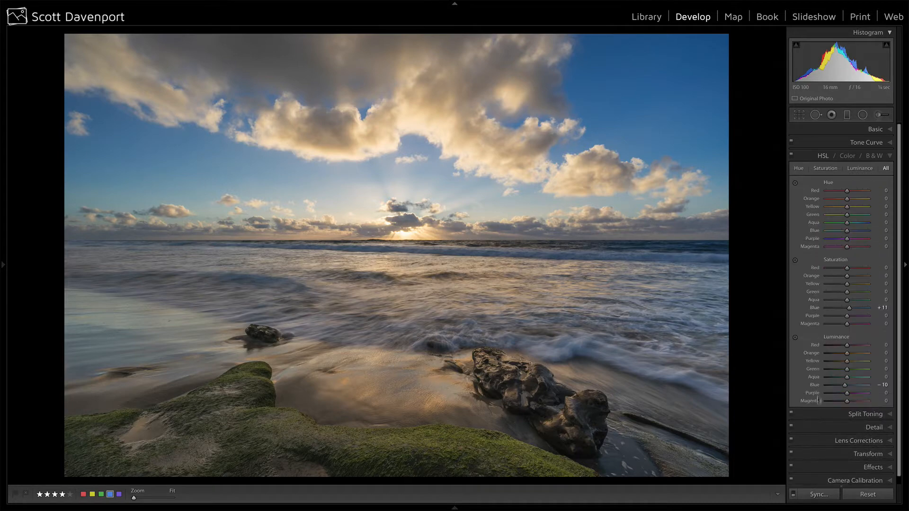
pyautogui.click(849, 309)
pyautogui.click(843, 385)
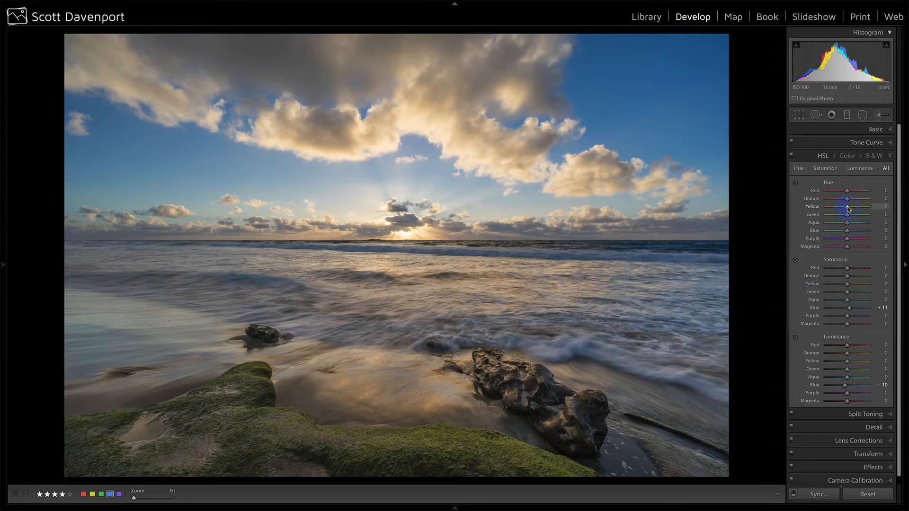
pyautogui.moveTo(848, 208); pyautogui.dragTo(852, 209)
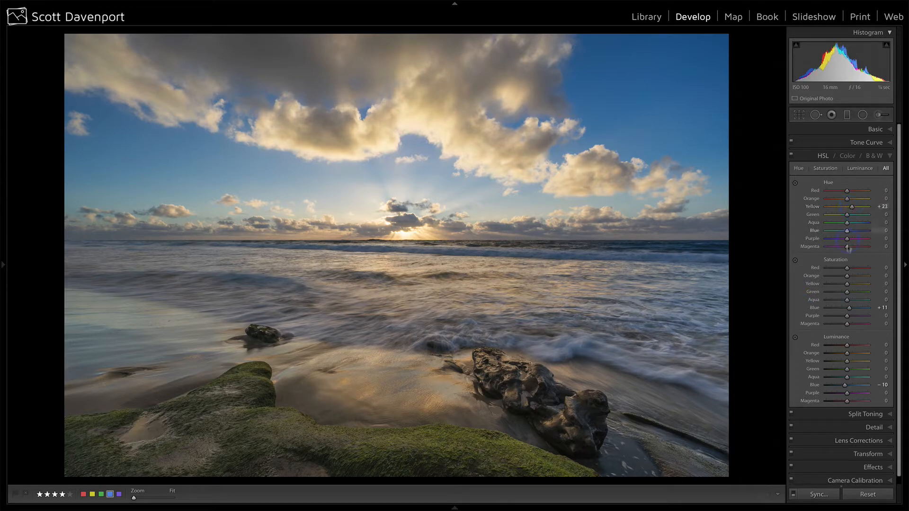
pyautogui.click(847, 293)
pyautogui.moveTo(849, 294); pyautogui.dragTo(851, 292)
pyautogui.click(879, 114)
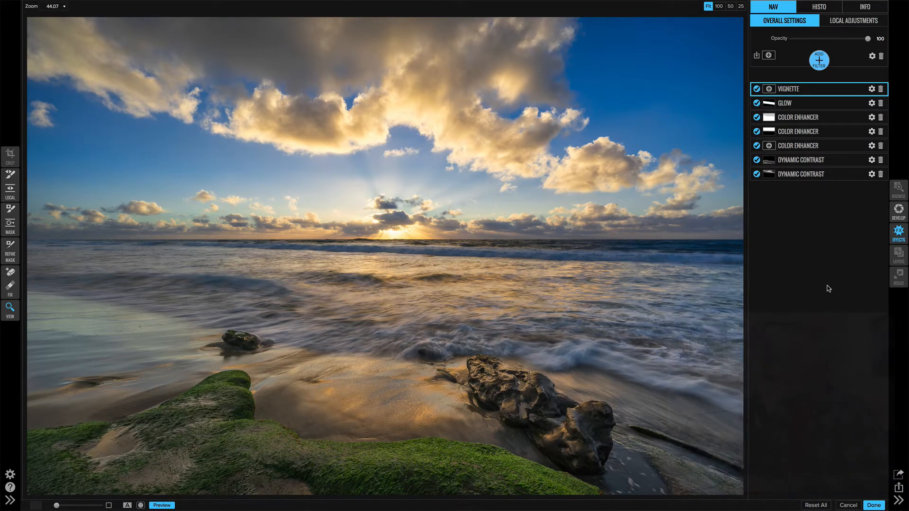
# Turn off all seven filters: Vignette, Glow, the three Color Enhancers and the two Dynamic Contrasts.
pyautogui.click(756, 89)
pyautogui.click(756, 103)
pyautogui.click(756, 117)
pyautogui.click(757, 131)
pyautogui.click(756, 146)
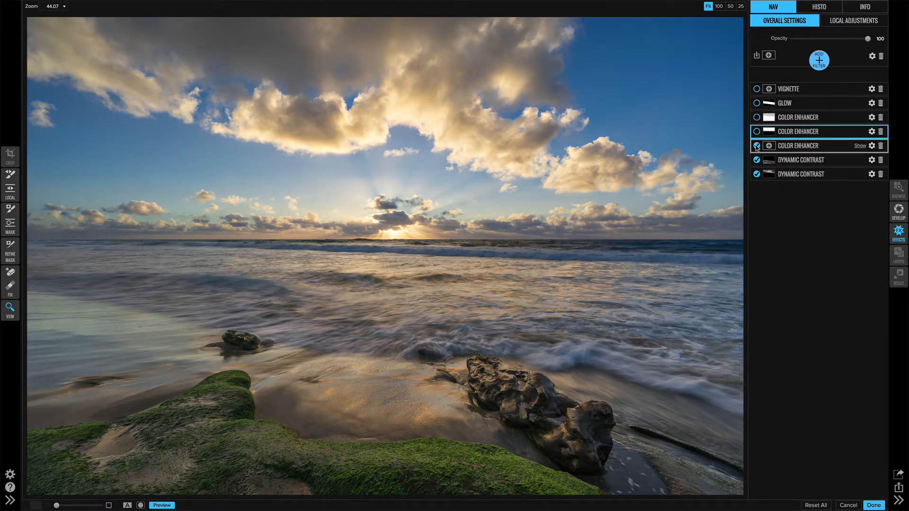
pyautogui.click(756, 160)
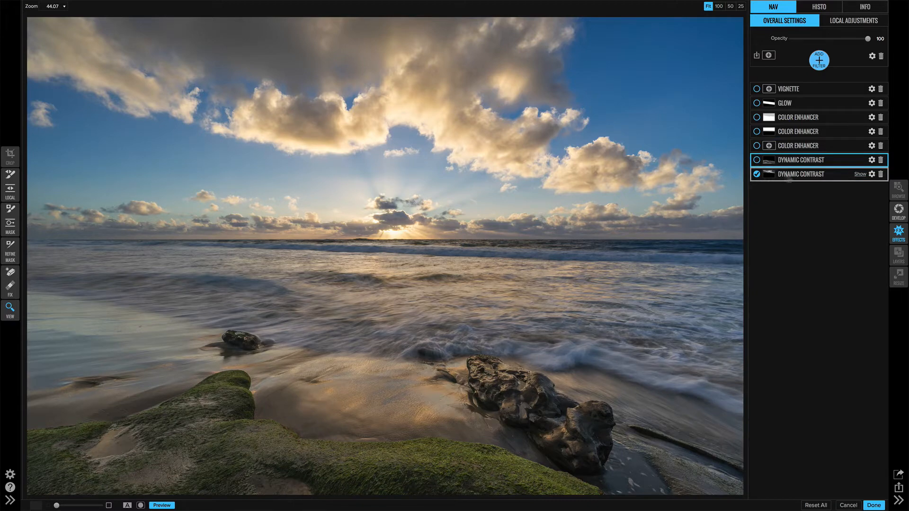
pyautogui.click(756, 175)
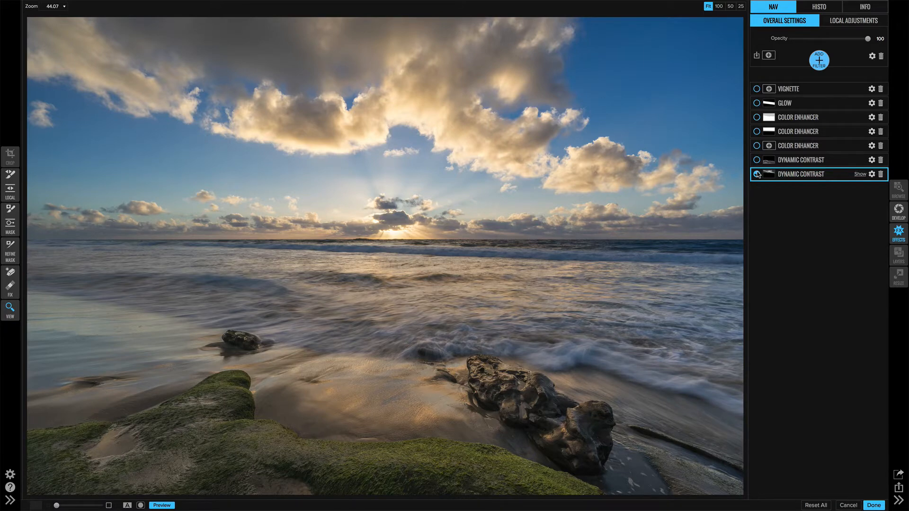
# Turn the lowest Dynamic Contrast filter back on and view its sky mask in black and white.
pyautogui.click(756, 175)
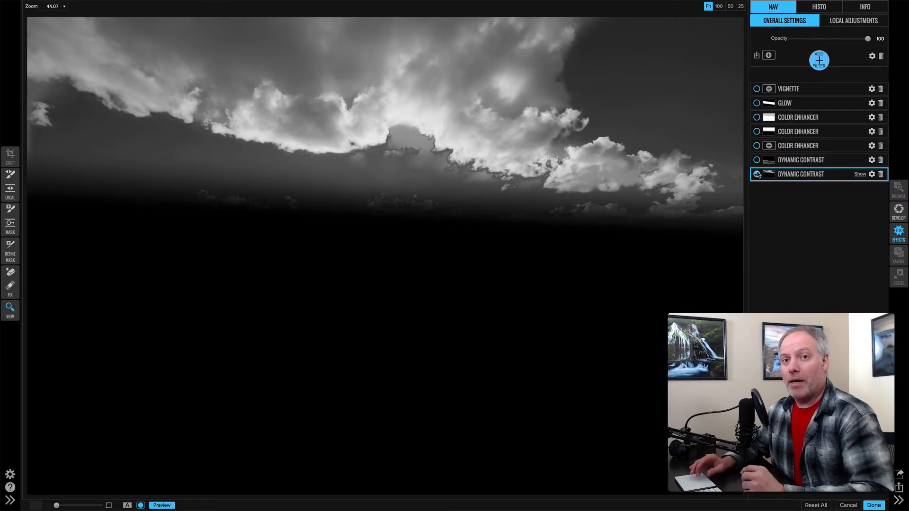
pyautogui.click(757, 174)
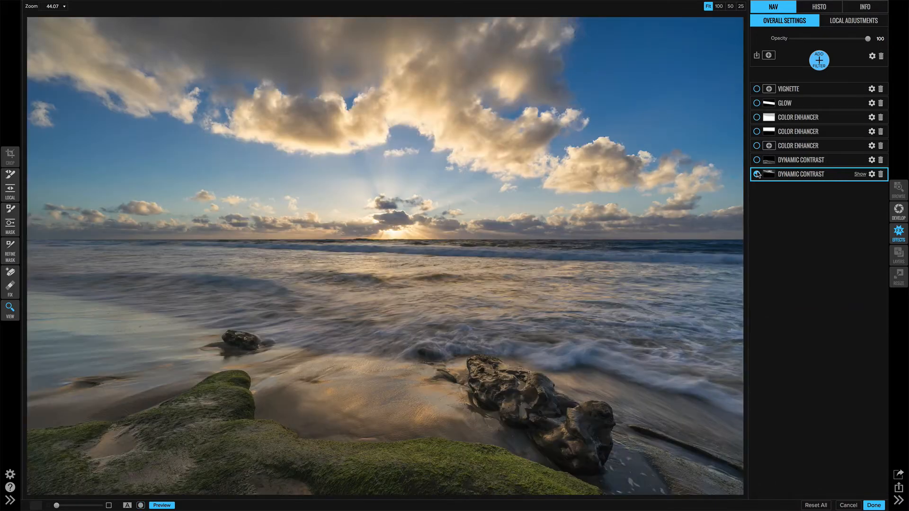
pyautogui.click(127, 7)
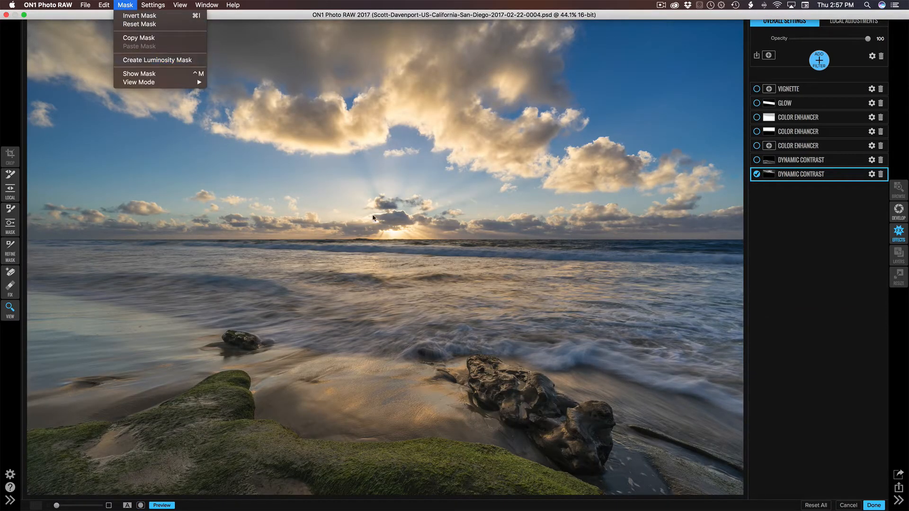
pyautogui.click(438, 213)
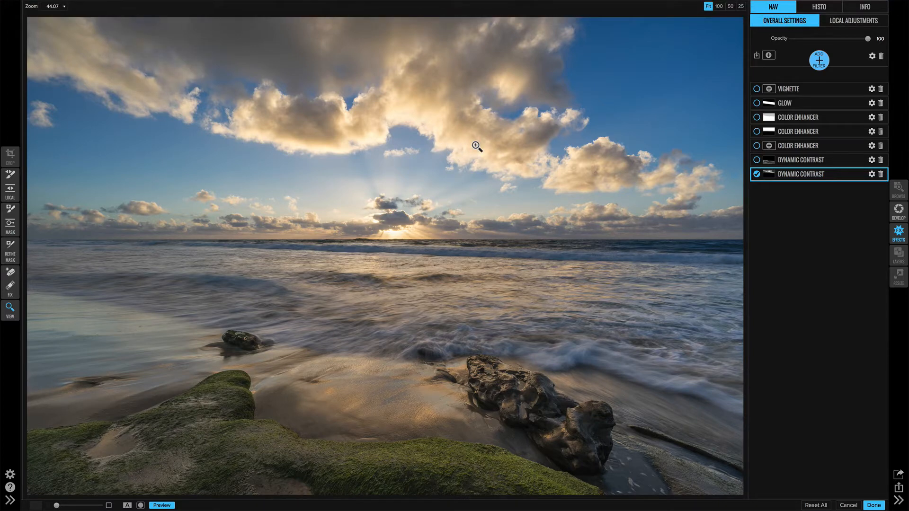
pyautogui.press('o')
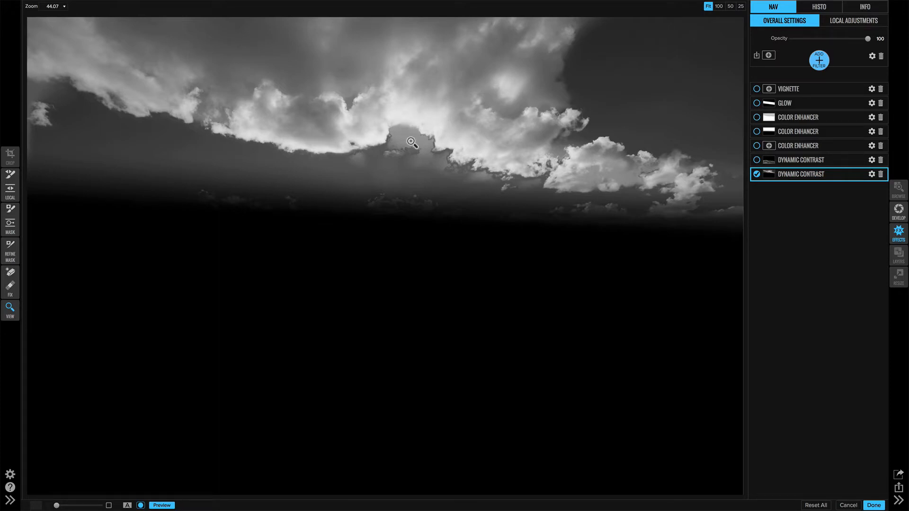
pyautogui.hotkey('ctrl', 'm')
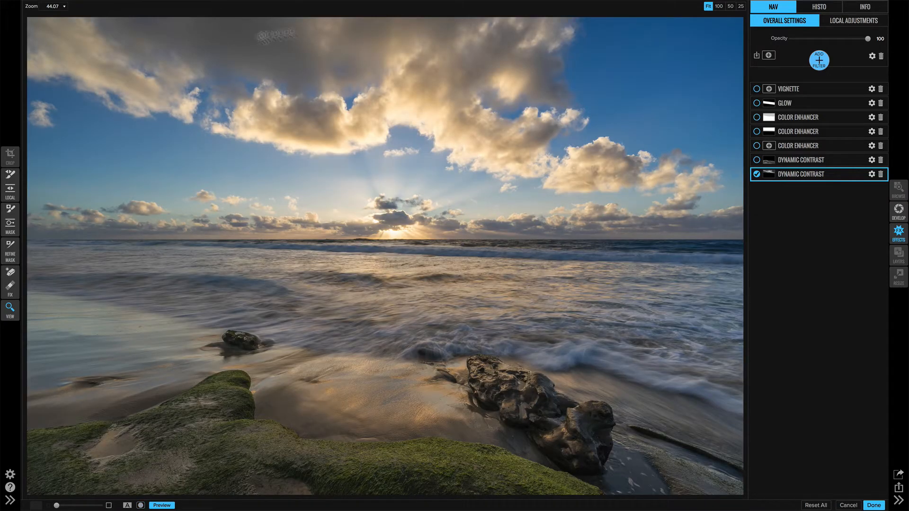
# Inspect the gradient Masking Bug on the sky mask and check the mask with the Masking Brush.
pyautogui.click(10, 222)
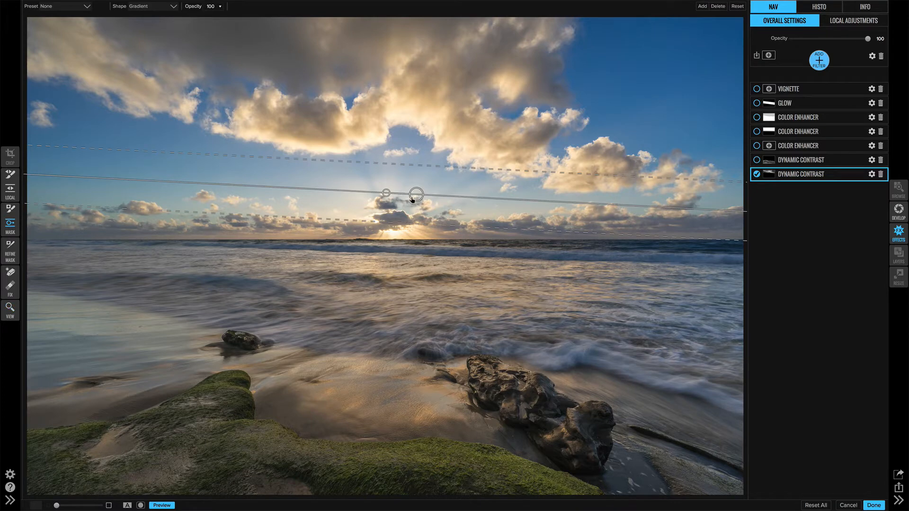
pyautogui.hotkey('ctrl', 'm')
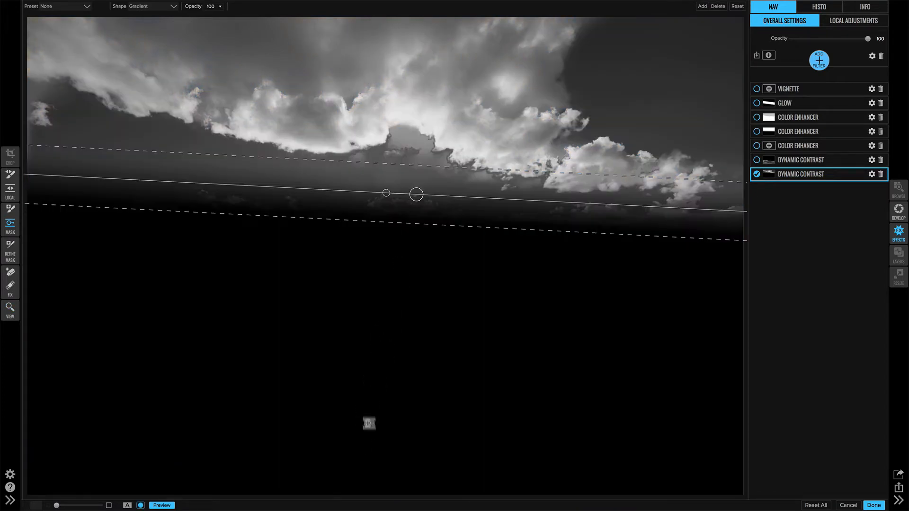
pyautogui.click(406, 243)
pyautogui.click(10, 211)
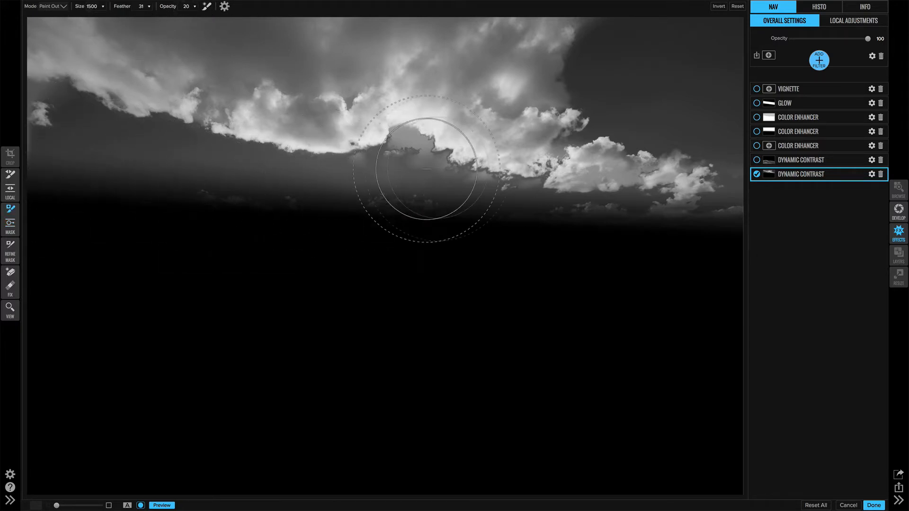
pyautogui.press('o')
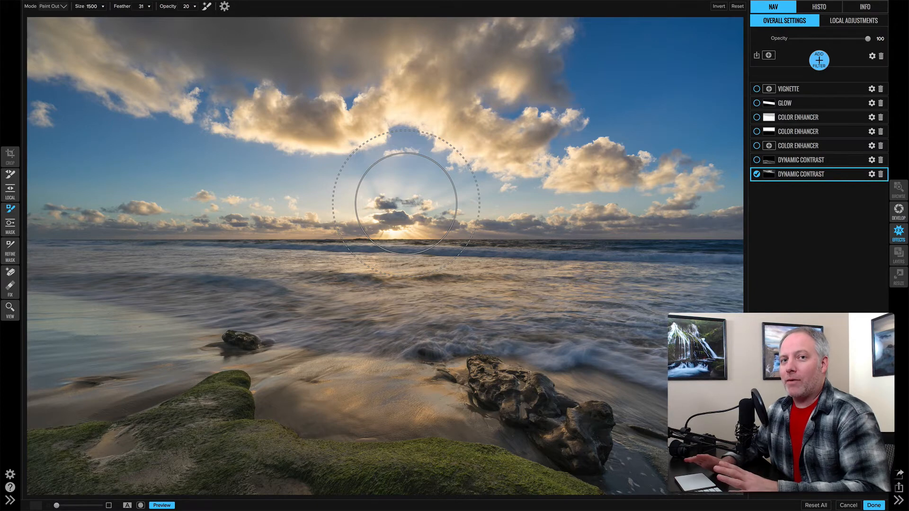
# Turn on the second Dynamic Contrast filter and enable Perfect Brush on the Masking Brush for its foreground mask.
pyautogui.click(806, 163)
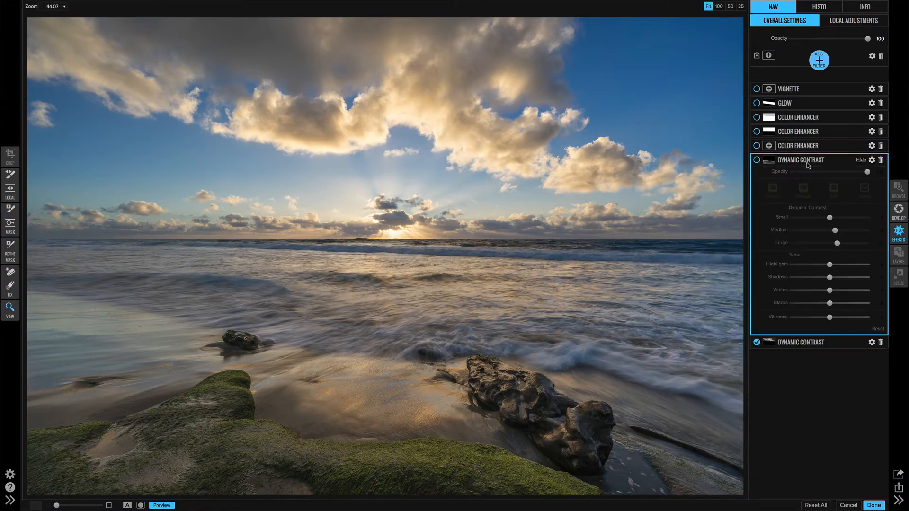
pyautogui.click(756, 160)
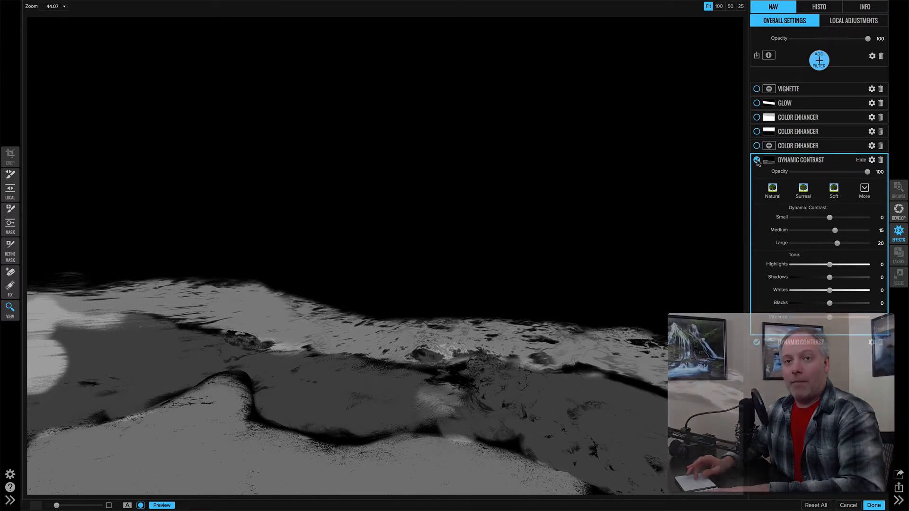
pyautogui.click(11, 210)
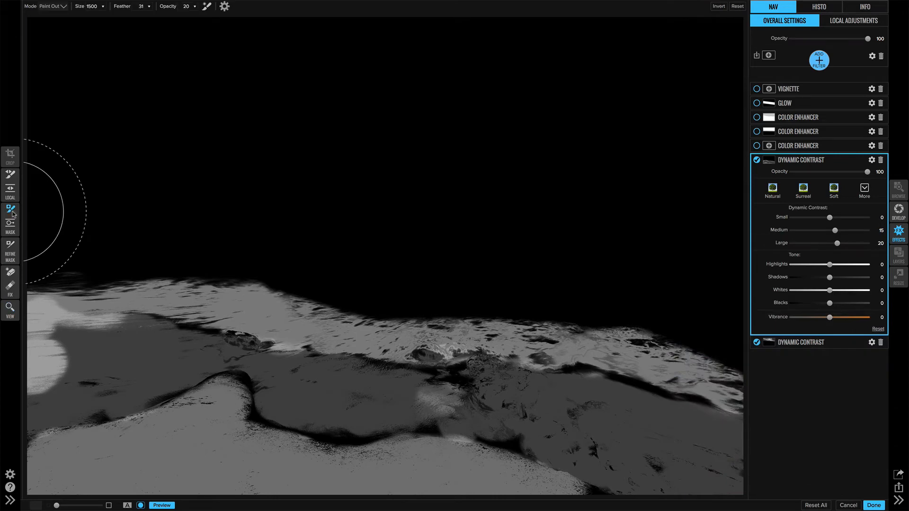
pyautogui.moveTo(208, 5)
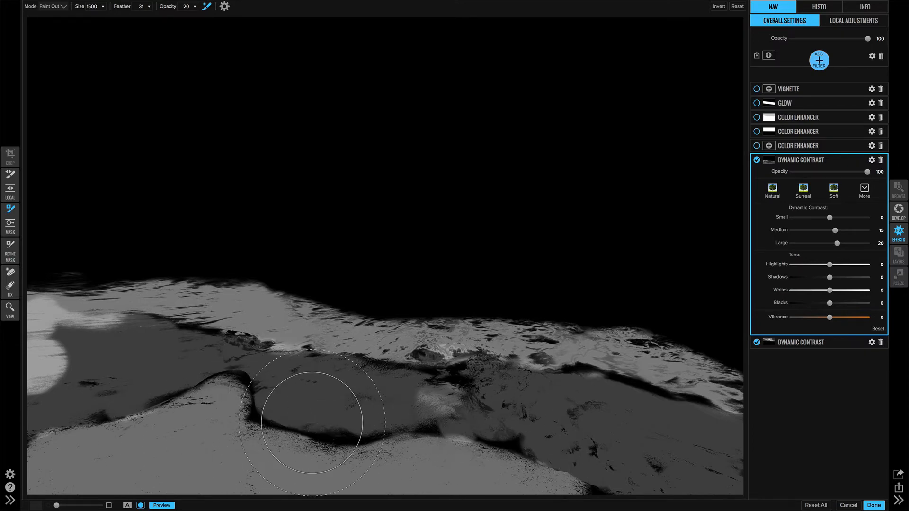
# Compare the foreground Dynamic Contrast mask with the photo by switching the mask view on and off.
pyautogui.press('o')
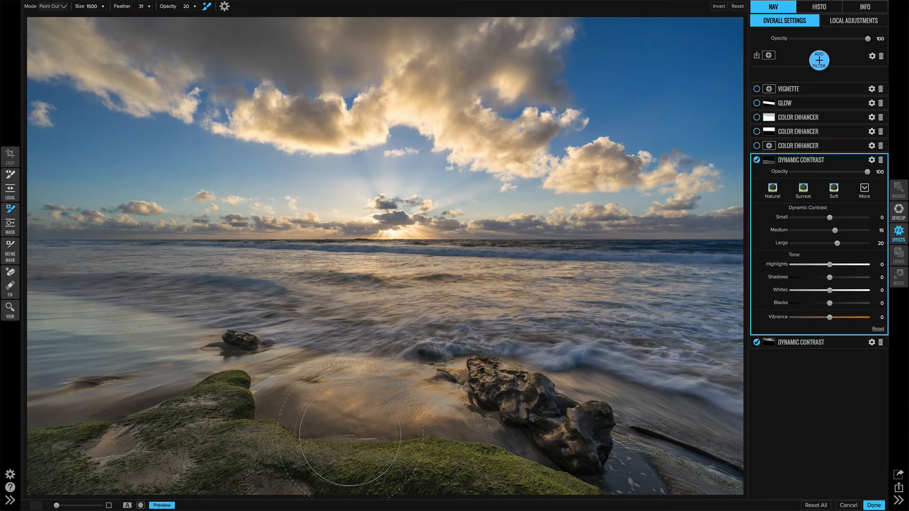
pyautogui.press('o')
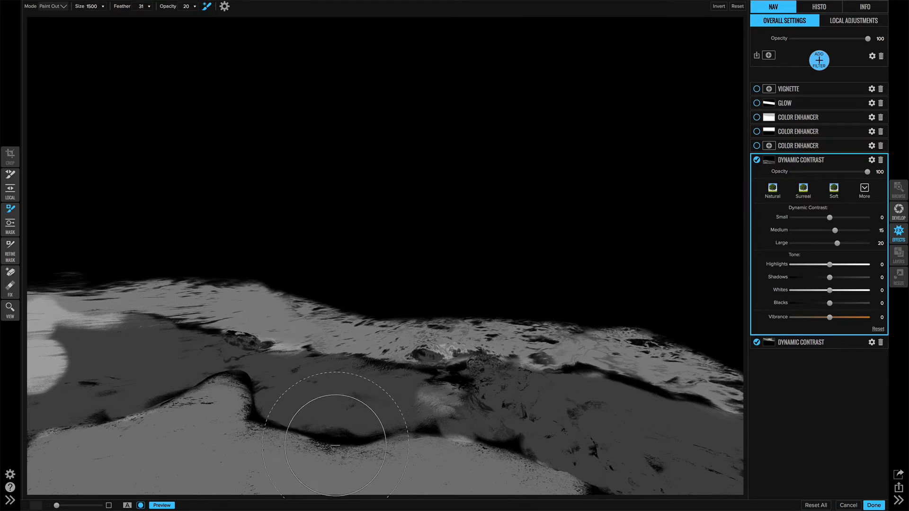
pyautogui.press('o')
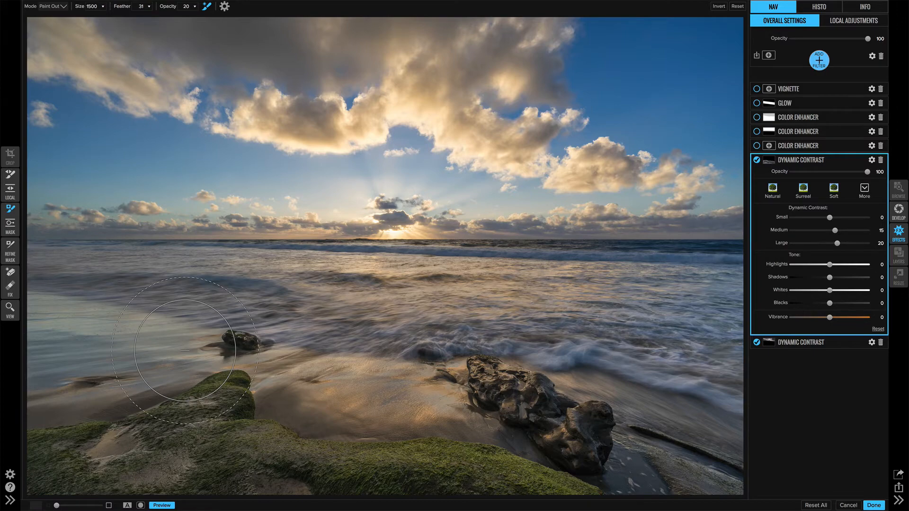
pyautogui.hotkey('ctrl', 'm')
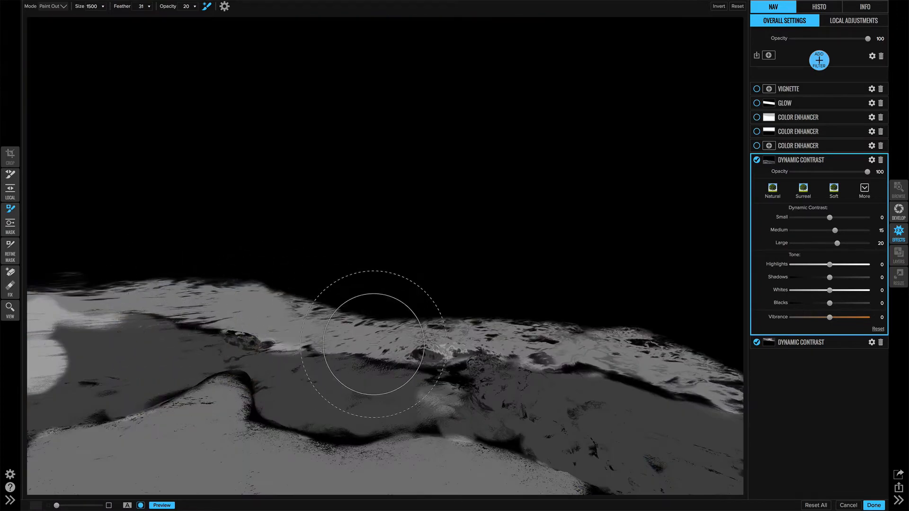
pyautogui.hotkey('ctrl', 'm')
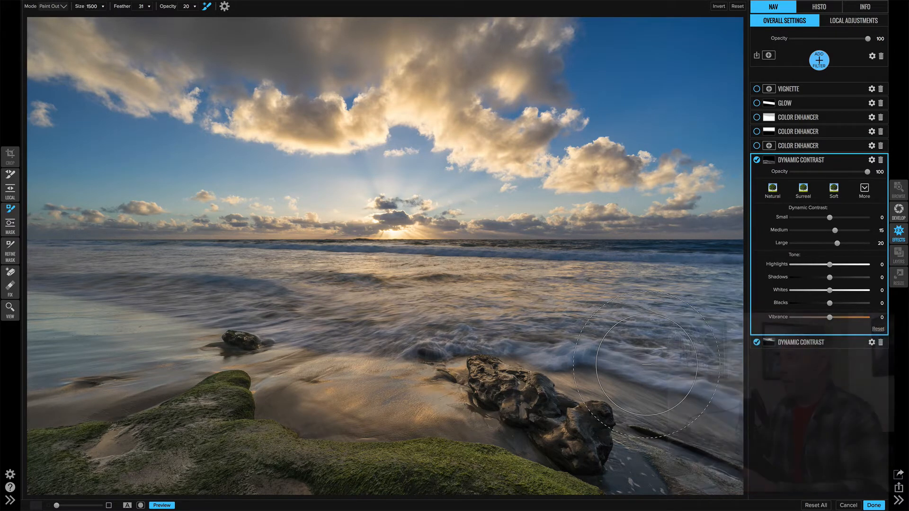
# Turn on the Foliage and Sky Color Enhancer filters and check the Sky filter's mask.
pyautogui.click(805, 146)
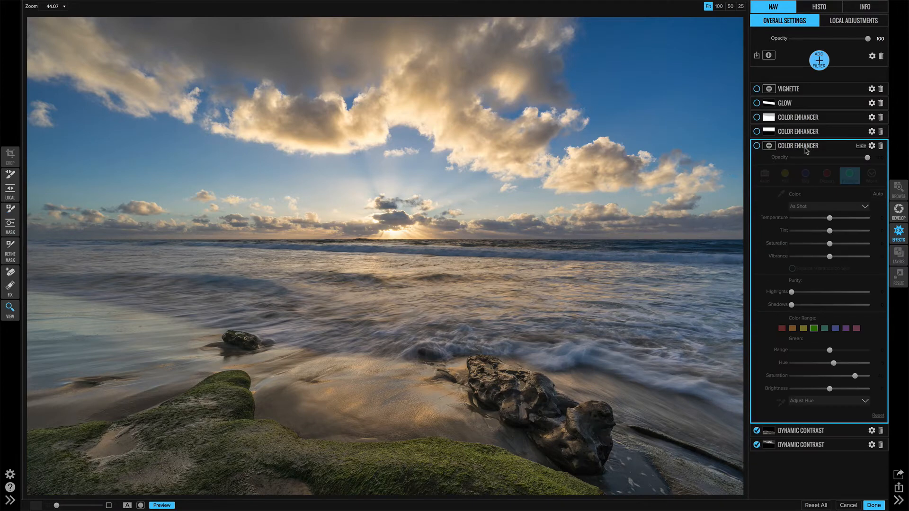
pyautogui.click(756, 146)
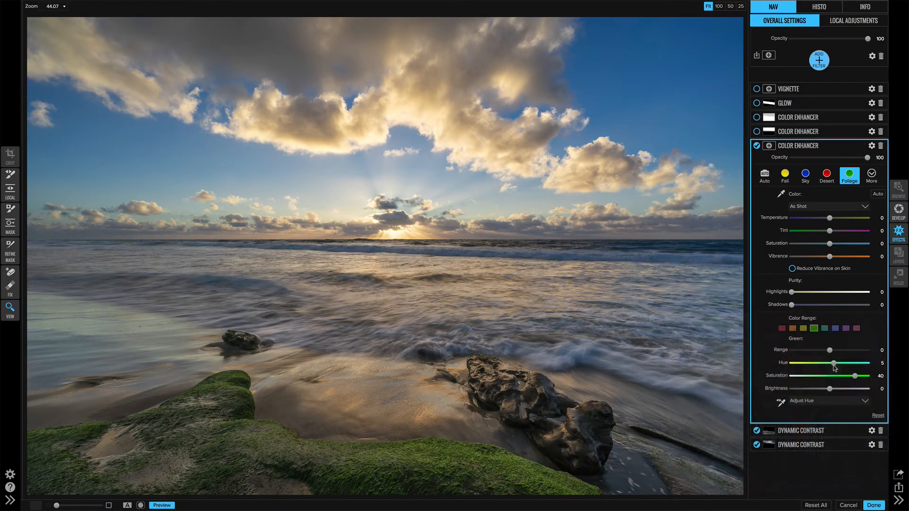
pyautogui.click(827, 132)
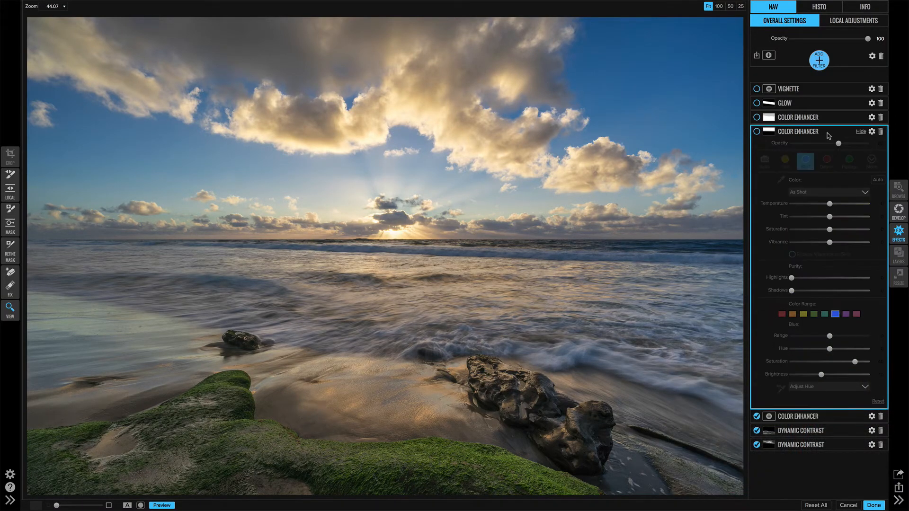
pyautogui.click(756, 131)
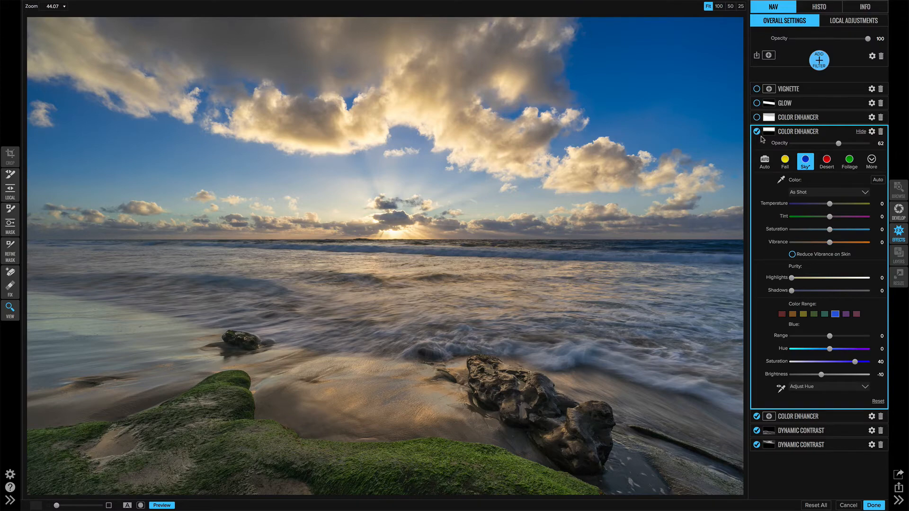
pyautogui.press('o')
pyautogui.press('o')
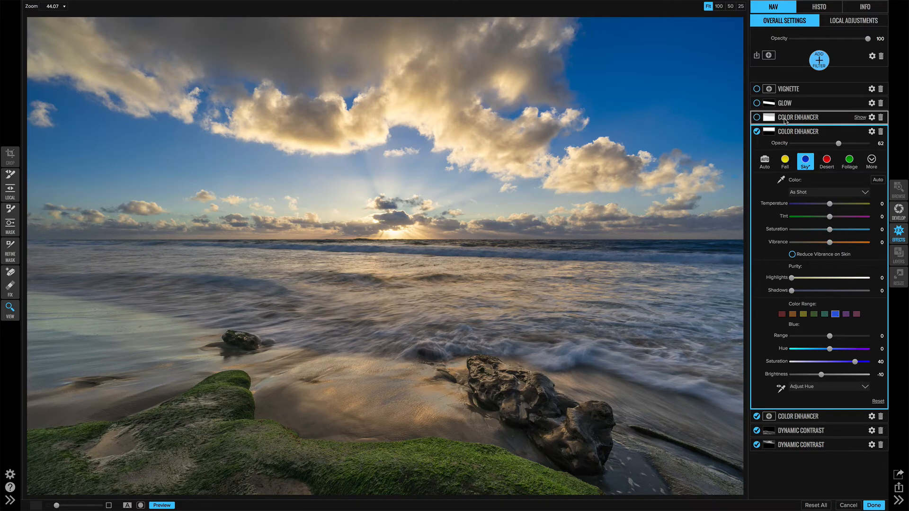
# Turn on the Fall Color Enhancer filter and inspect its before-and-after effect and its mask.
pyautogui.click(784, 121)
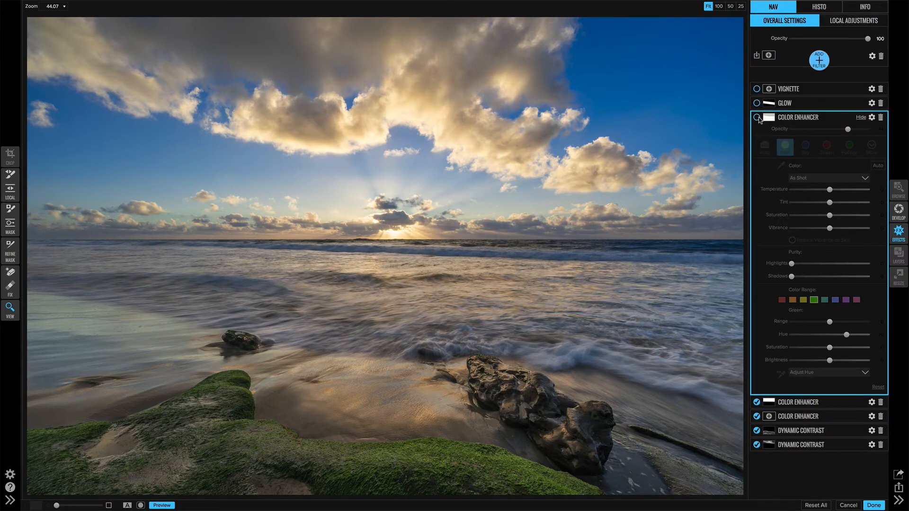
pyautogui.click(757, 117)
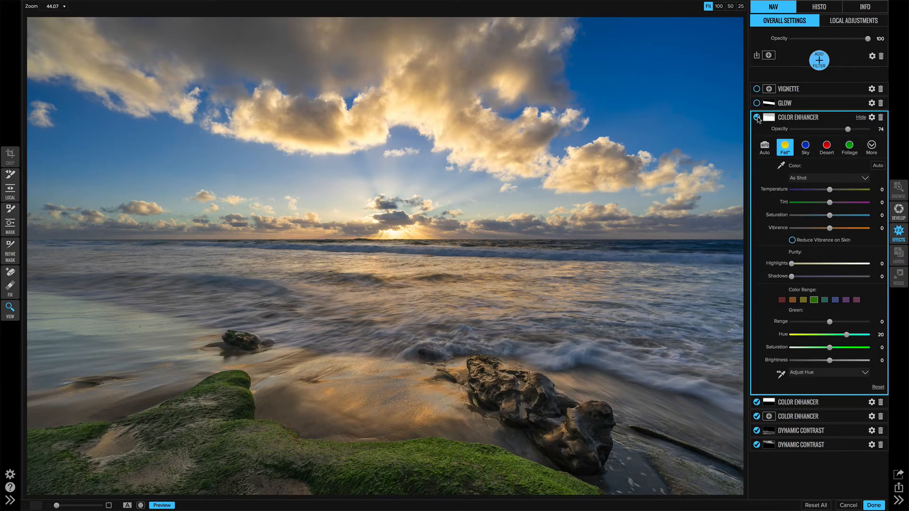
pyautogui.click(757, 118)
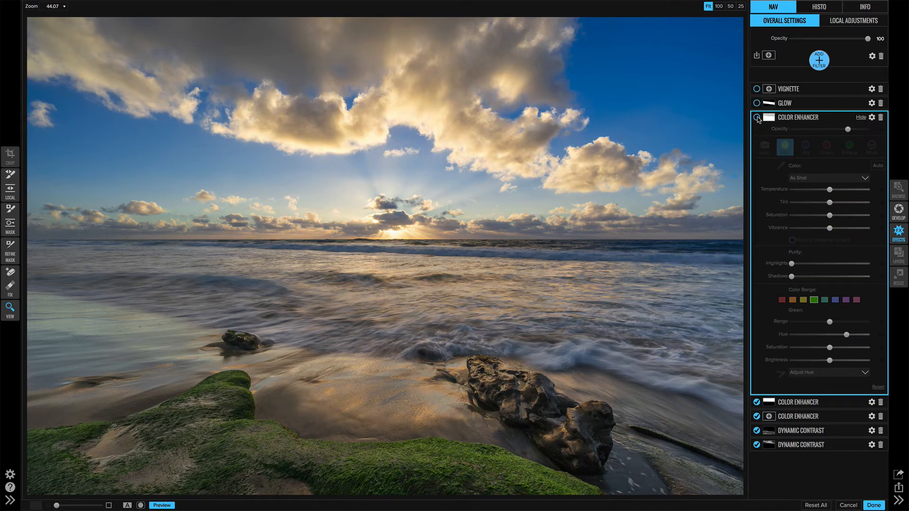
pyautogui.click(756, 118)
pyautogui.click(757, 118)
pyautogui.click(756, 117)
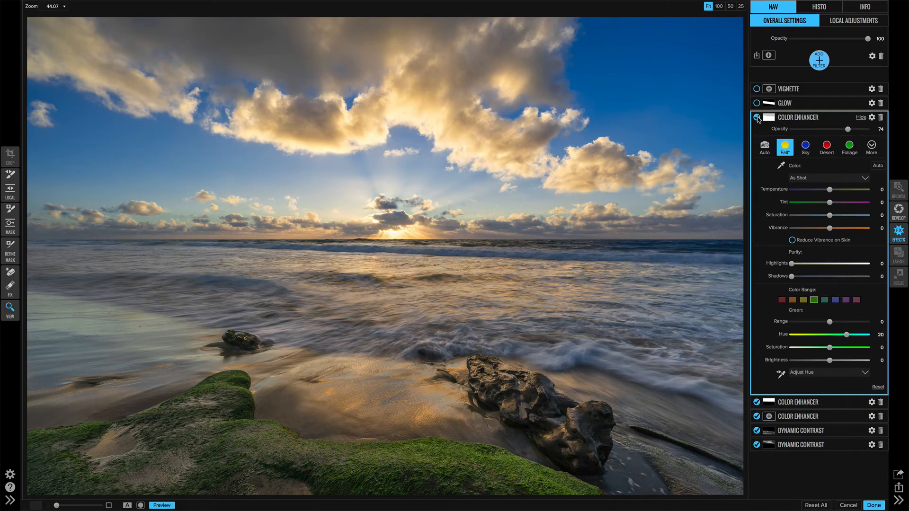
pyautogui.click(757, 117)
pyautogui.click(757, 117)
pyautogui.hotkey('ctrl', 'm')
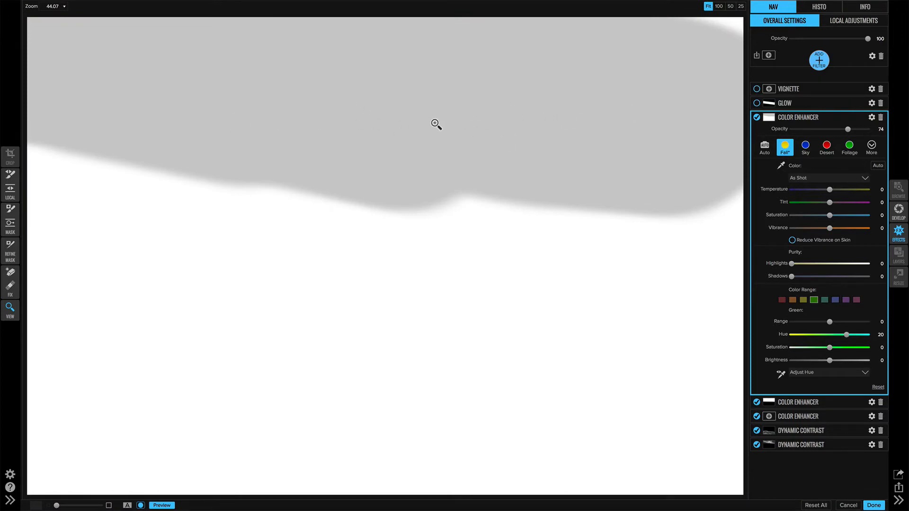
pyautogui.hotkey('ctrl', 'm')
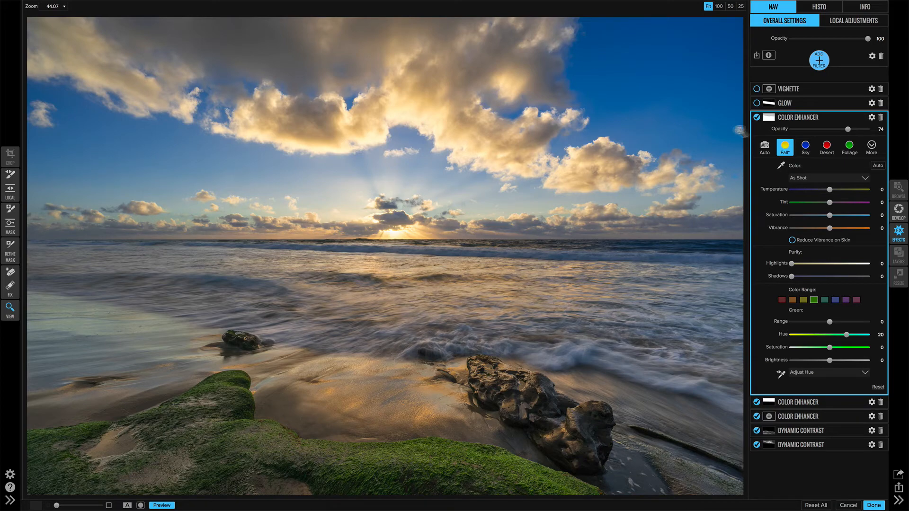
# Compare the photo with and without the Fall Color Enhancer filter by switching it off and back on.
pyautogui.click(756, 118)
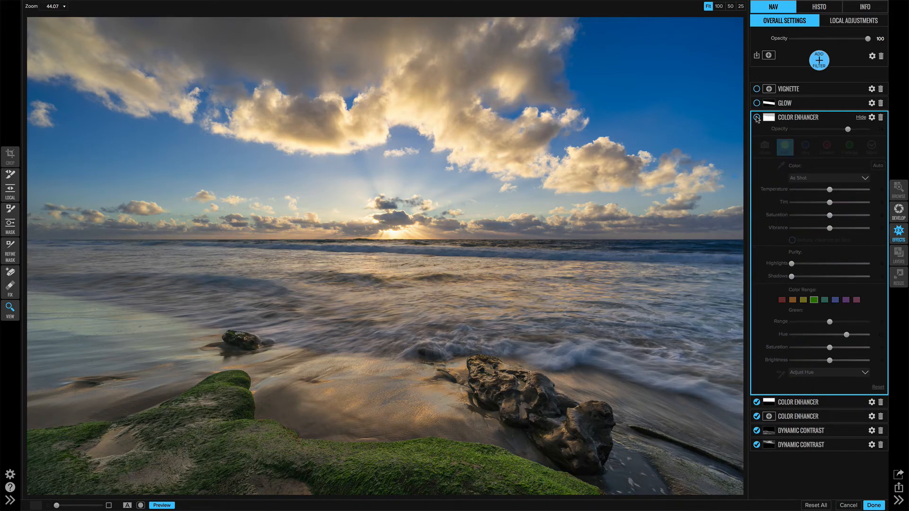
pyautogui.click(757, 117)
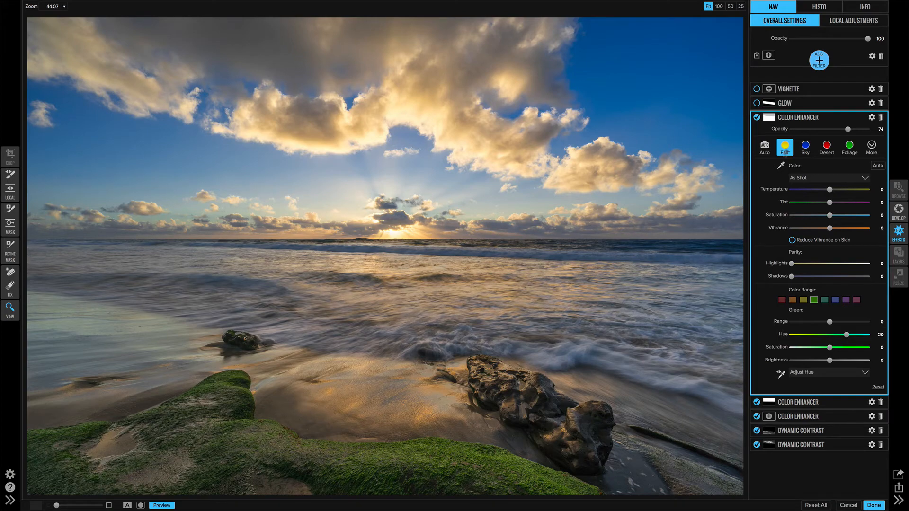
# Turn on the Glow filter, check its before-and-after effect, and slightly narrow the feather of its reflected gradient mask.
pyautogui.click(806, 106)
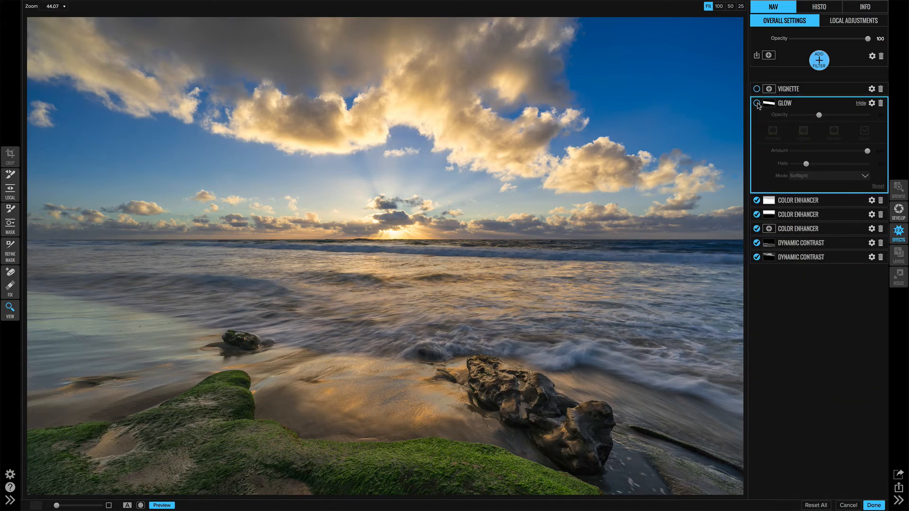
pyautogui.click(757, 103)
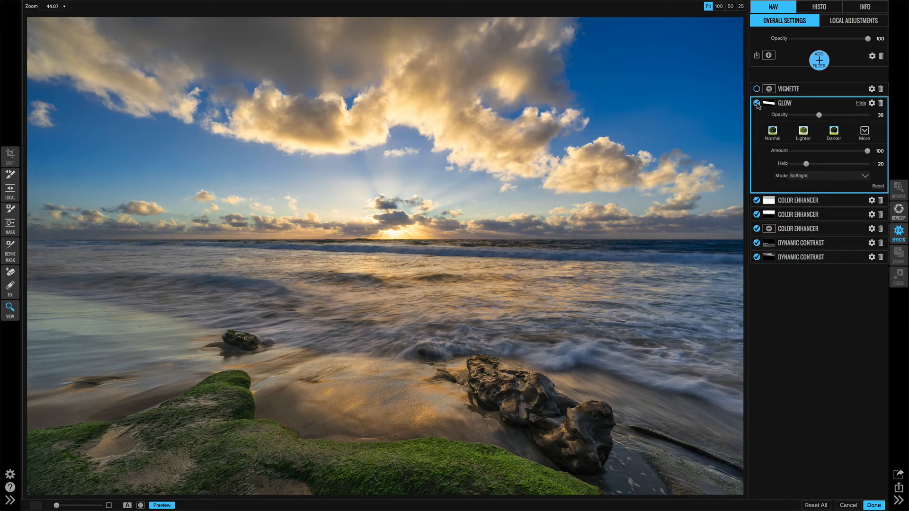
pyautogui.click(756, 103)
pyautogui.click(756, 104)
pyautogui.click(10, 224)
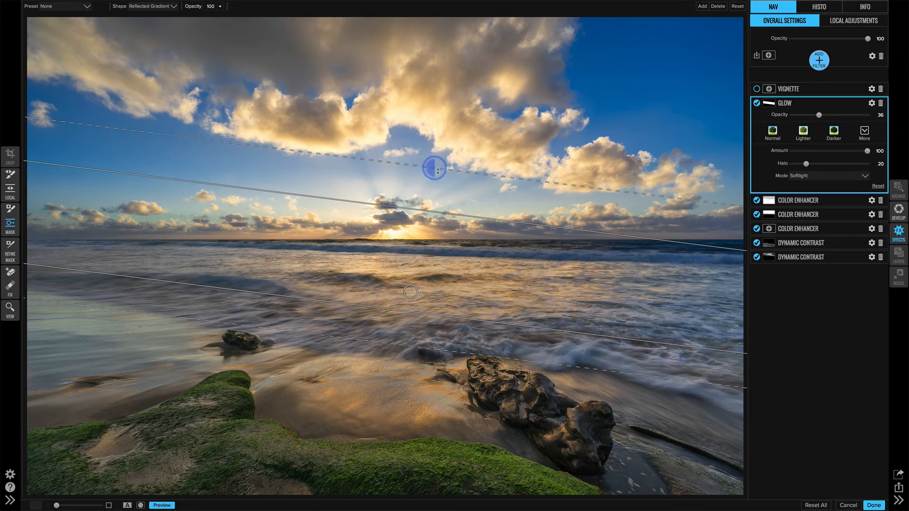
pyautogui.moveTo(437, 170); pyautogui.dragTo(439, 174)
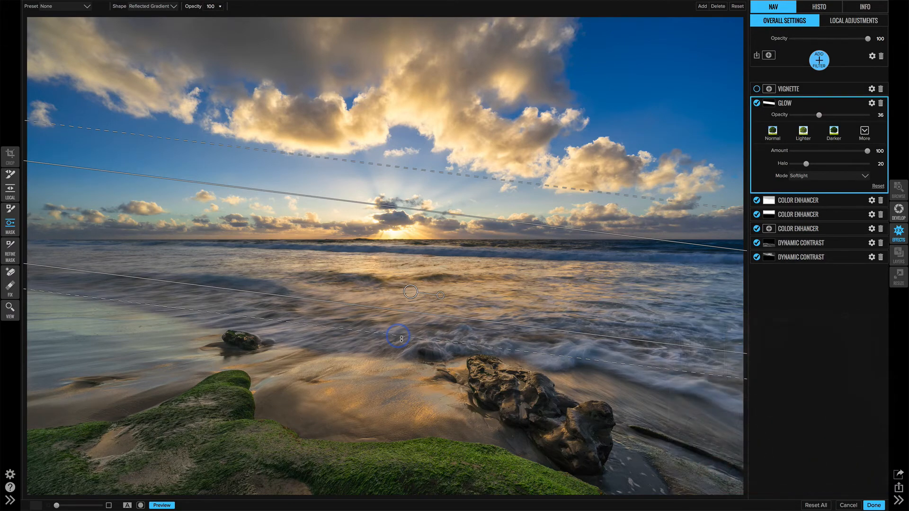
# Turn on the Vignette filter and compare the fully filtered photo with the original by switching the preview off and on.
pyautogui.click(796, 88)
pyautogui.click(757, 88)
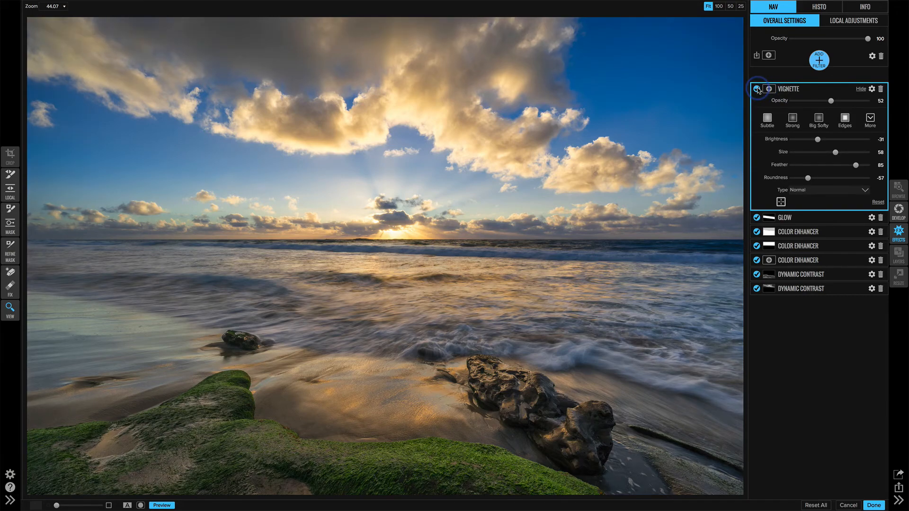
pyautogui.press('p')
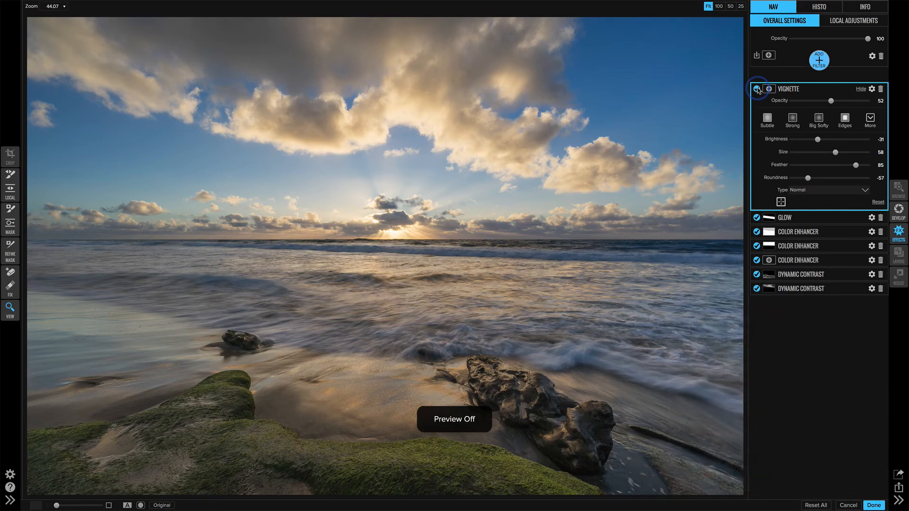
pyautogui.hotkey('ctrl', 'p')
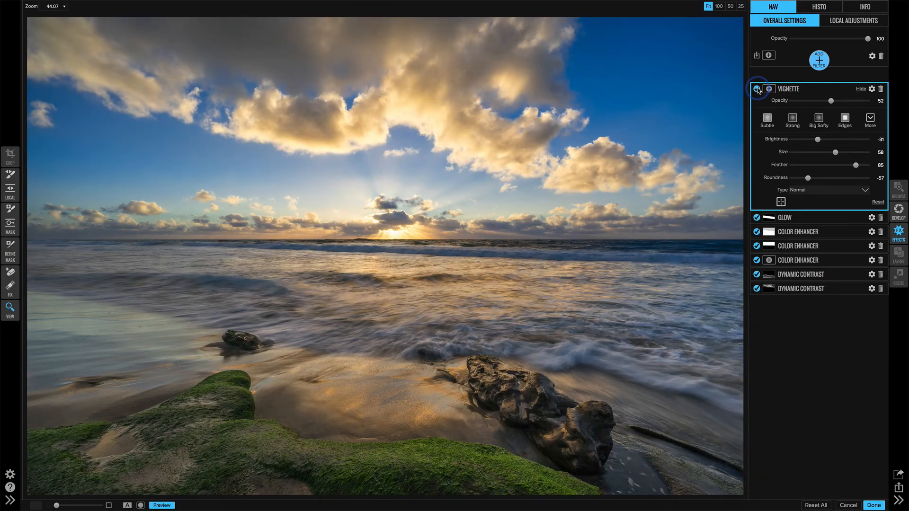